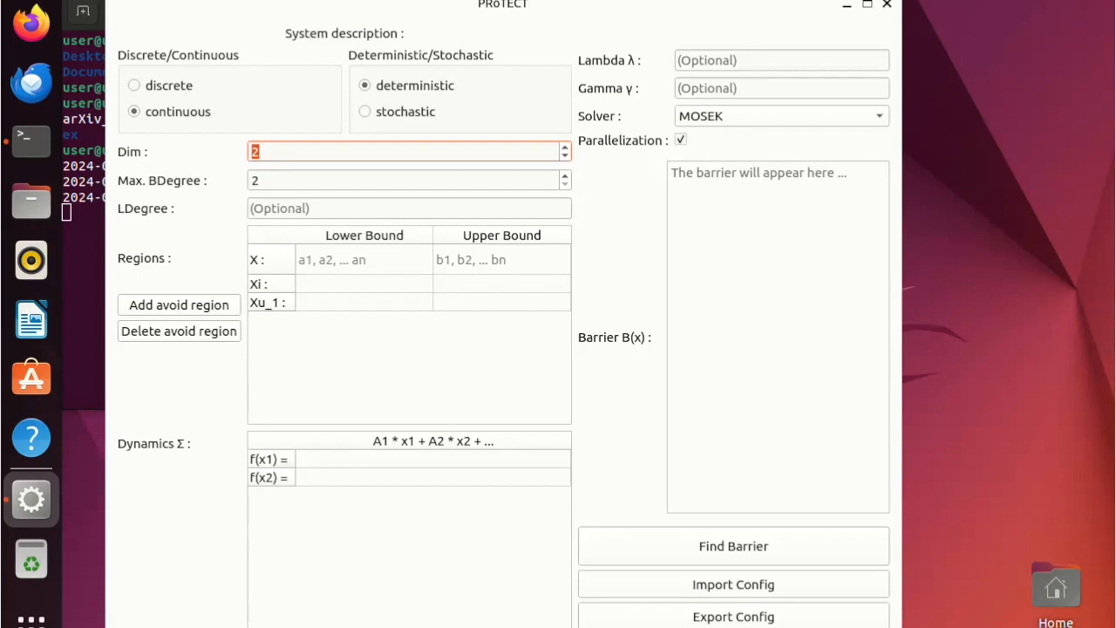
# Set the system dimension to 2 and the maximum barrier degree to 6, leaving parallelization enabled.
pyautogui.write('2')
pyautogui.press('Tab')
pyautogui.write('66')
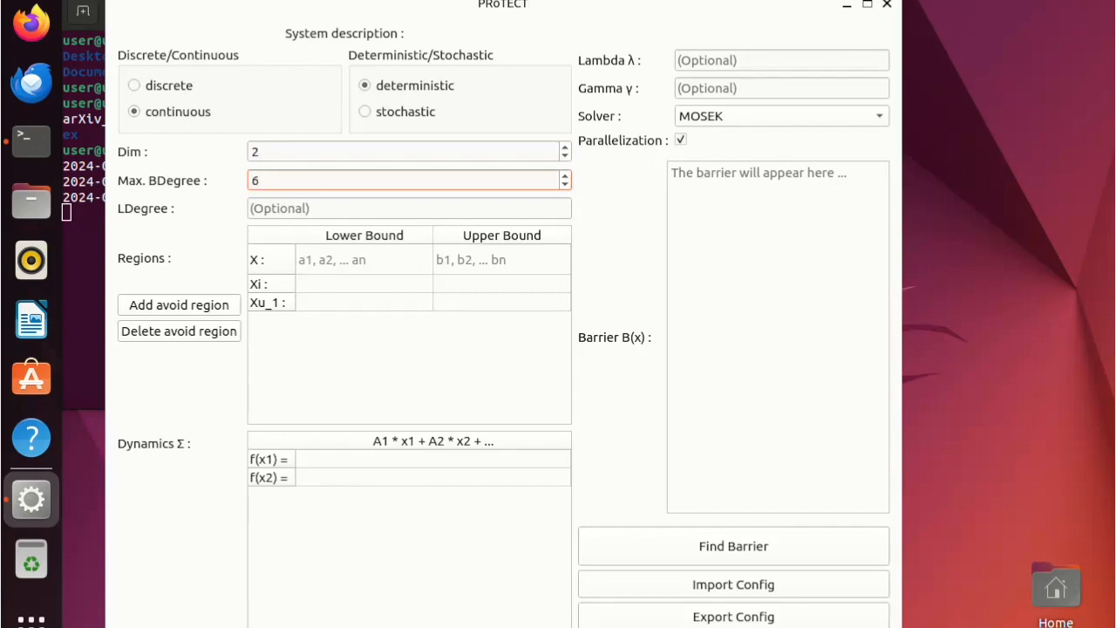
pyautogui.click(681, 140)
pyautogui.click(682, 139)
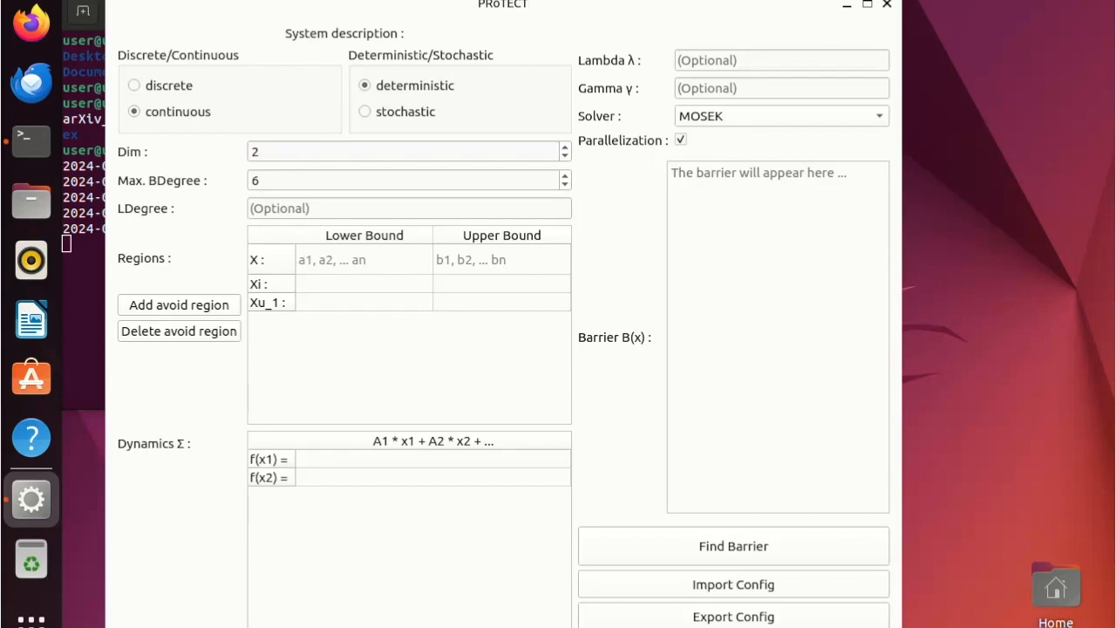
# Set the state space X to lower bound 0.1,0.1 and upper bound 1,1.
pyautogui.doubleClick(364, 259)
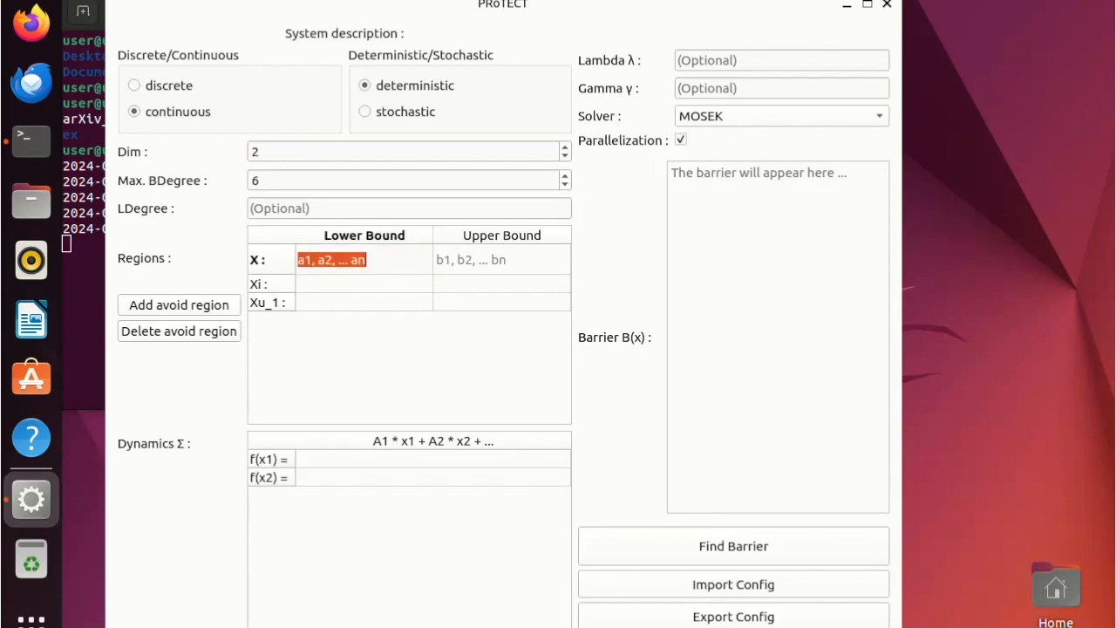
pyautogui.write('0.2,')
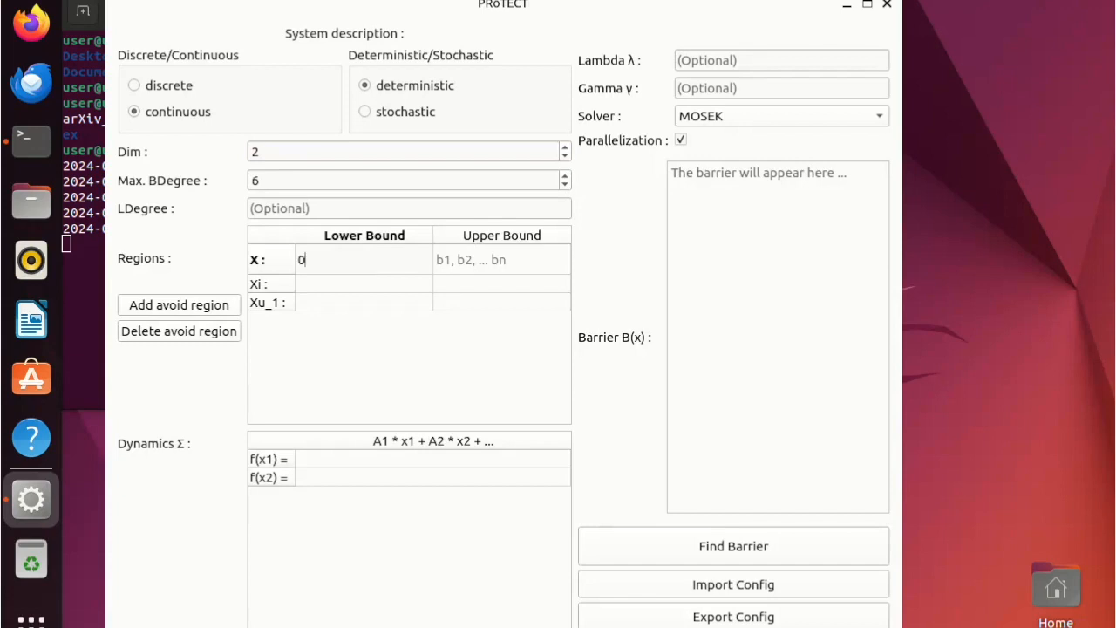
pyautogui.press('BackSpace')
pyautogui.press('BackSpace')
pyautogui.write('1,0.1')
pyautogui.press('Tab')
pyautogui.write('1,1')
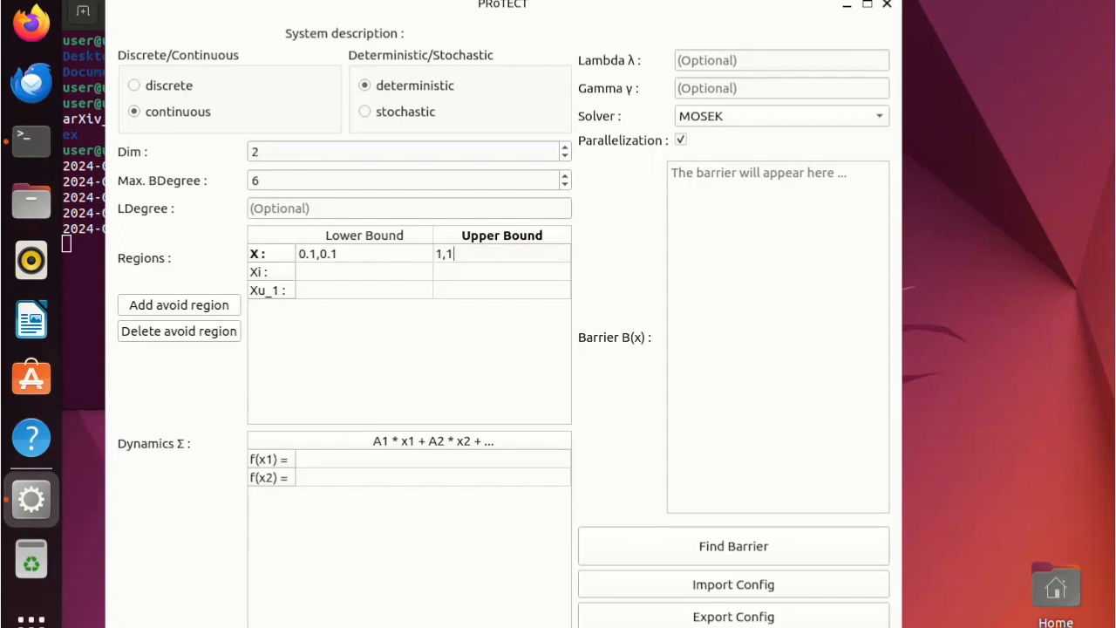
# Set the initial region Xi to lower bound 0.1,0.1 and upper bound 0.5,0.5.
pyautogui.press('Tab')
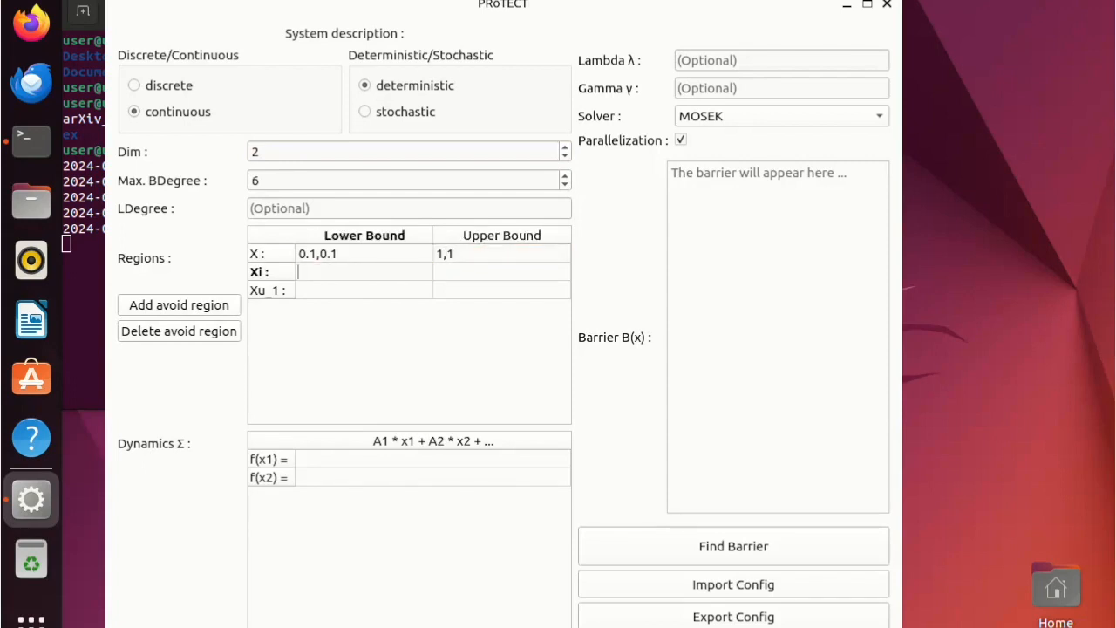
pyautogui.write('0.1,0.1')
pyautogui.press('Tab')
pyautogui.write('0.5,0.5')
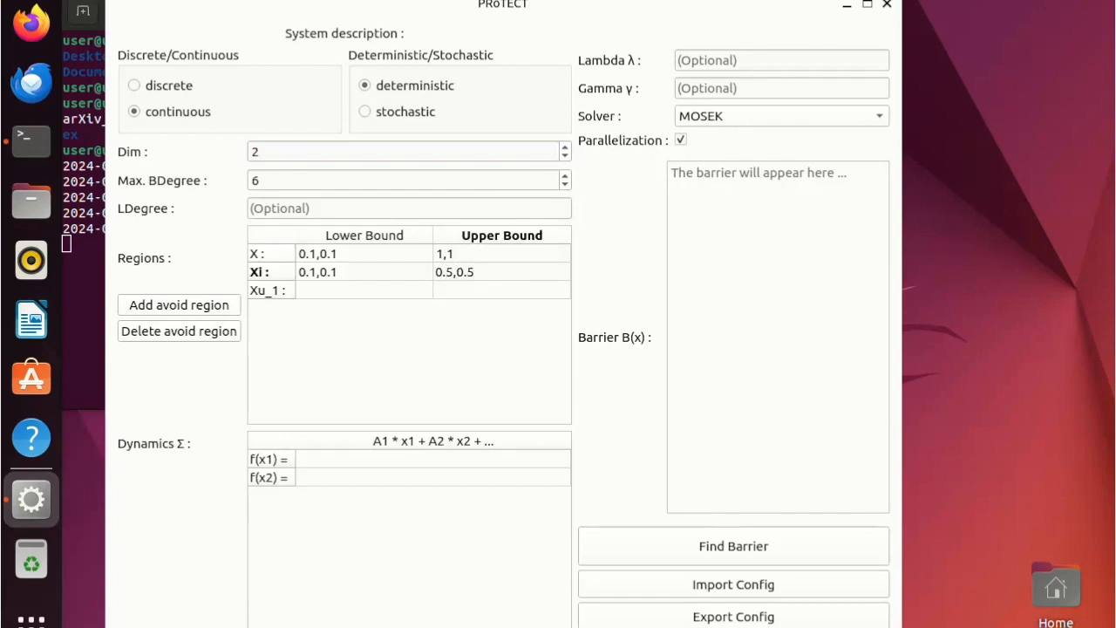
# Set the avoid region Xu_1 to lower bound 0.7,0.7 and upper bound 1,1.
pyautogui.click(364, 291)
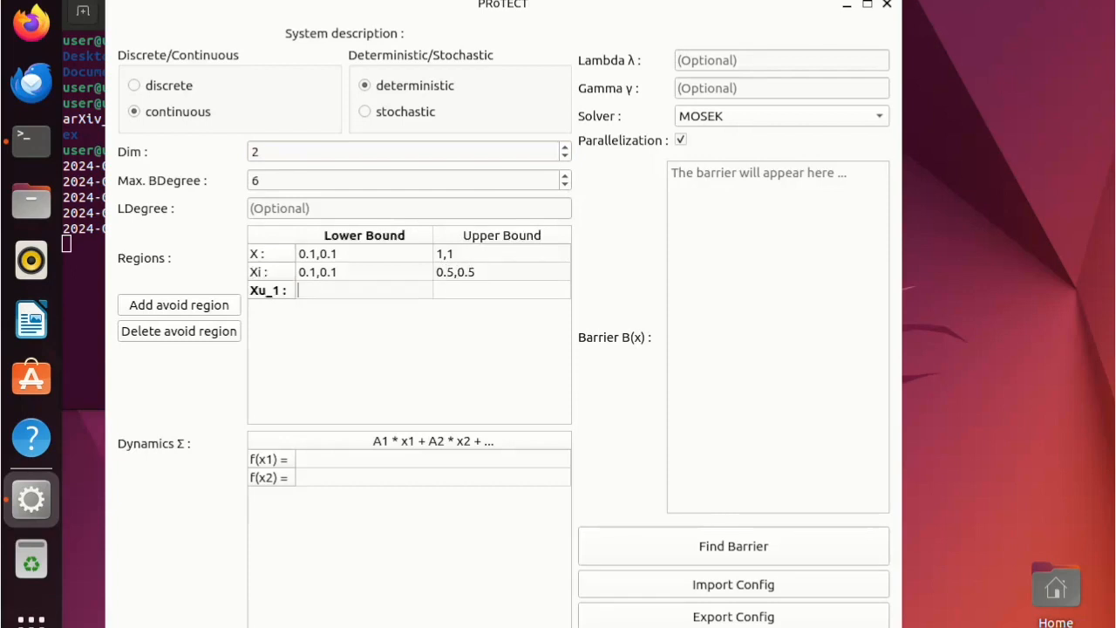
pyautogui.write('0.7,0.7')
pyautogui.click(501, 290)
pyautogui.doubleClick(502, 291)
pyautogui.write('1,1')
pyautogui.press('Return')
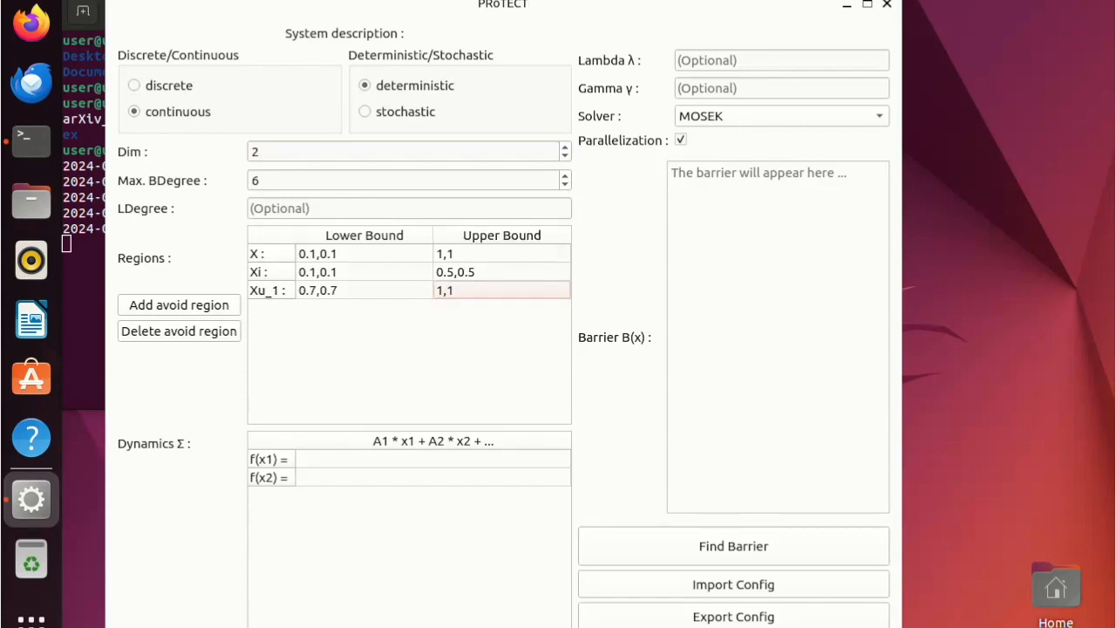
# Add a second avoid region to the regions table and delete it again.
pyautogui.click(178, 306)
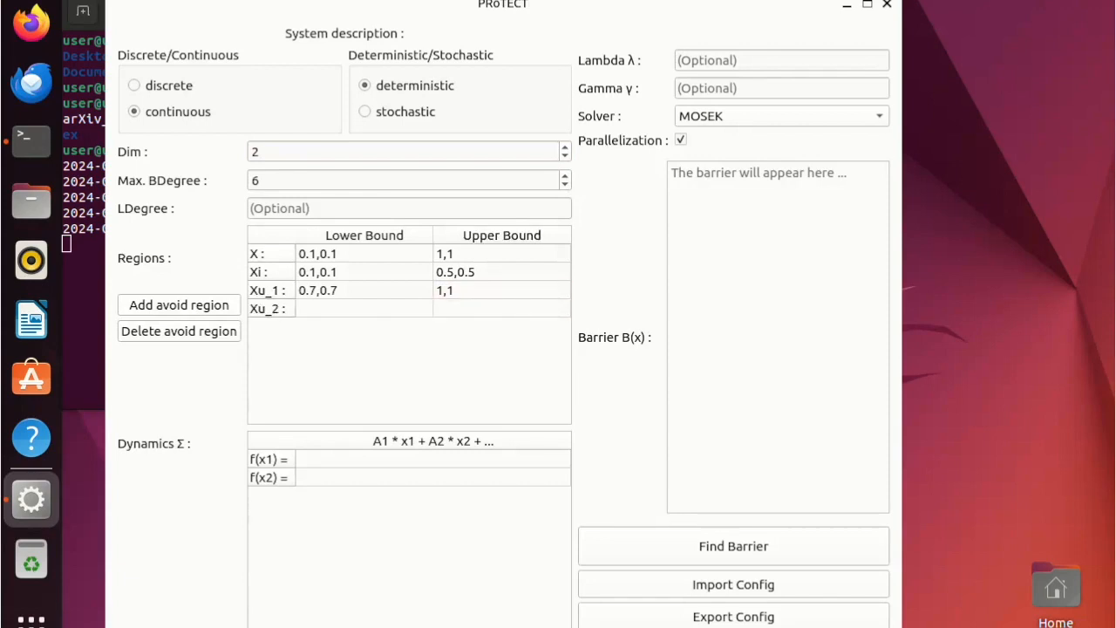
pyautogui.click(179, 332)
# Enter the system dynamics f(x1) = -x2-1.5*x1**2-0.5*x1**3 and f(x2) = x1.
pyautogui.doubleClick(432, 458)
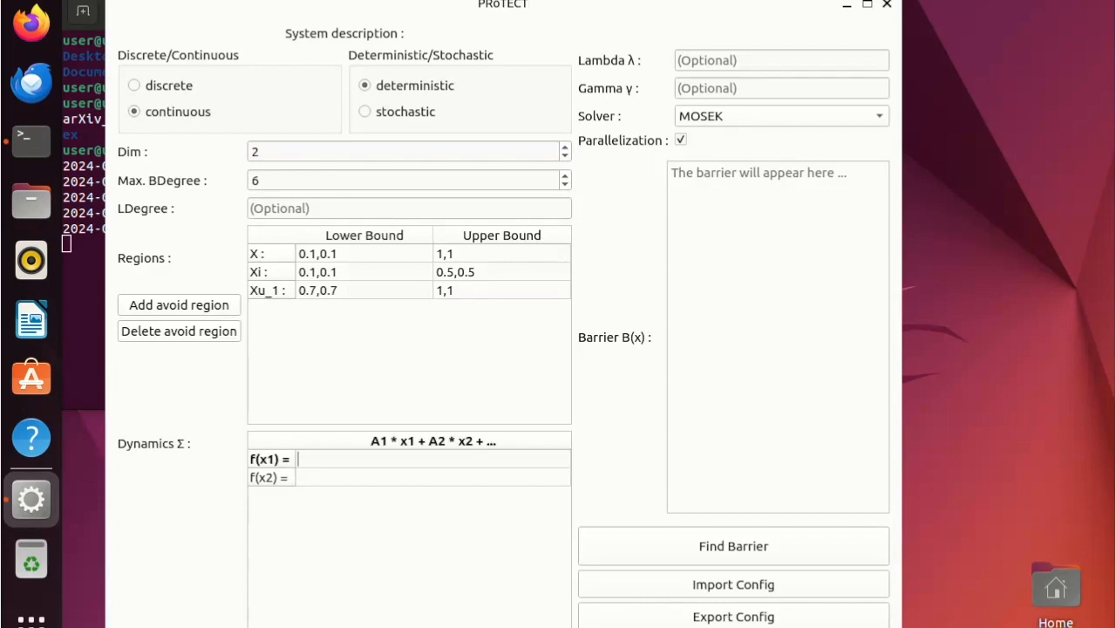
pyautogui.write('-x2-1.5*x1**2-0.5')
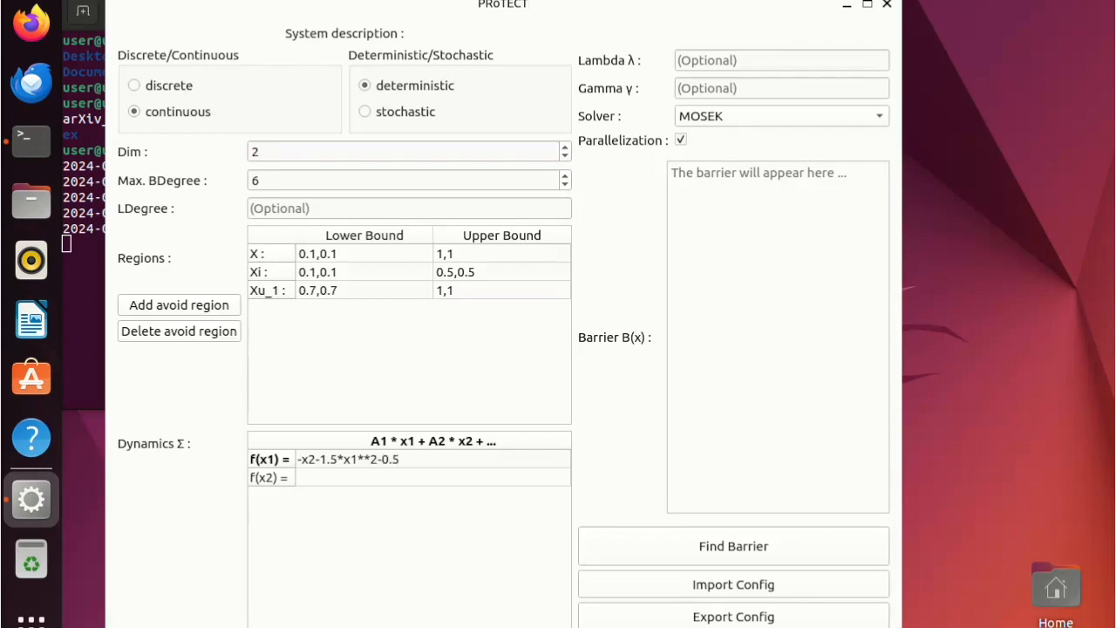
pyautogui.write('*x1**3')
pyautogui.press('Tab')
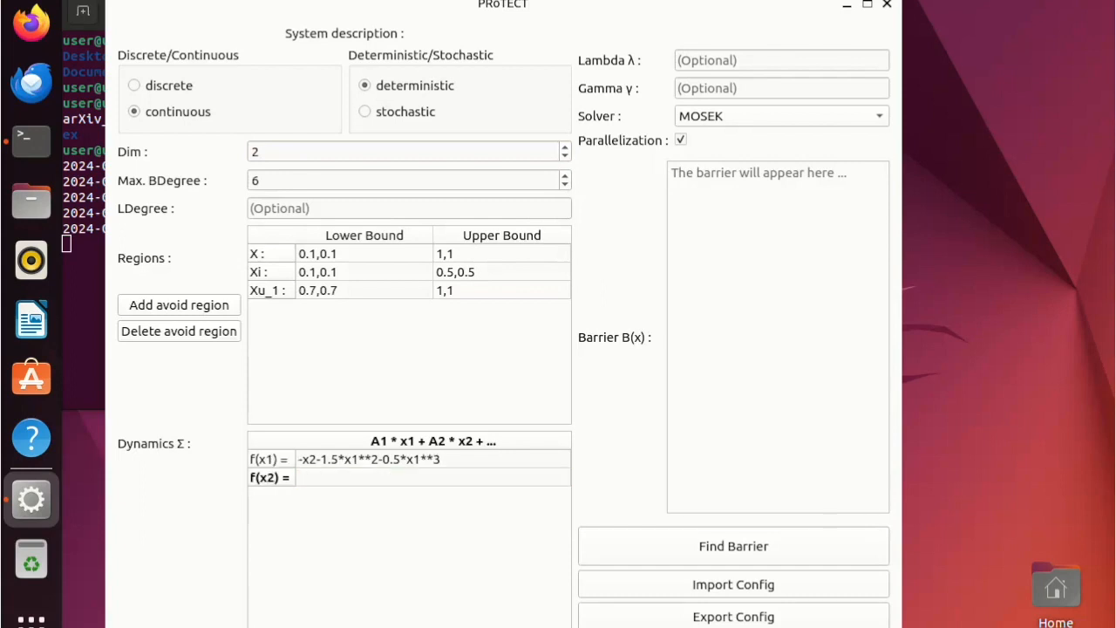
pyautogui.write('x1')
# Export the configuration to the Documents folder as ct_DS_example.
pyautogui.click(734, 617)
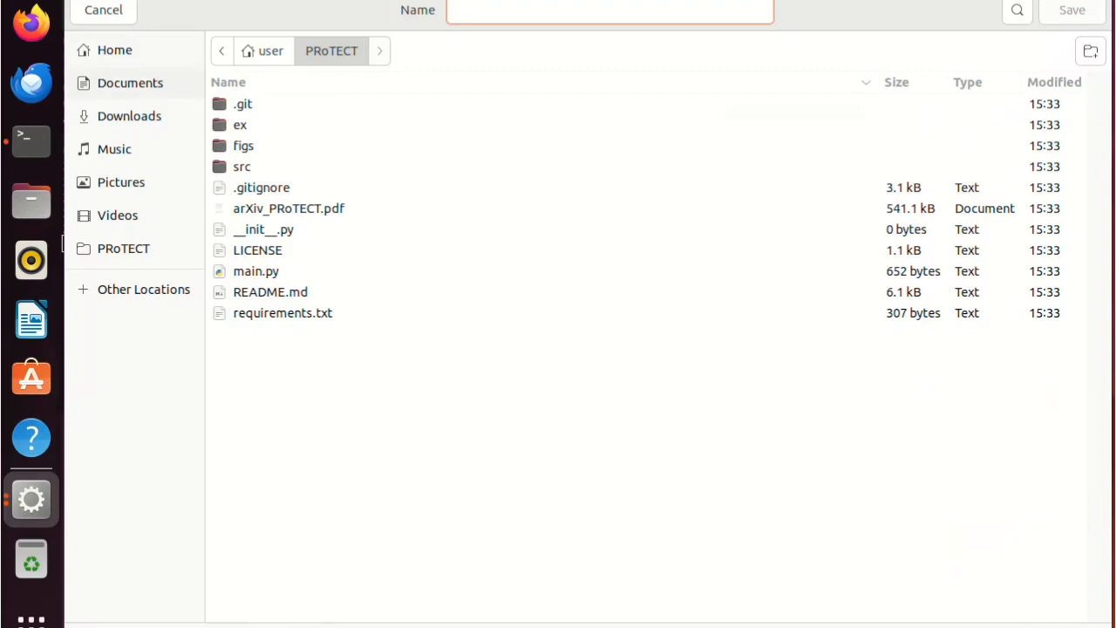
pyautogui.click(130, 83)
pyautogui.write('test')
pyautogui.press('BackSpace')
pyautogui.press('BackSpace')
pyautogui.press('BackSpace')
pyautogui.press('BackSpace')
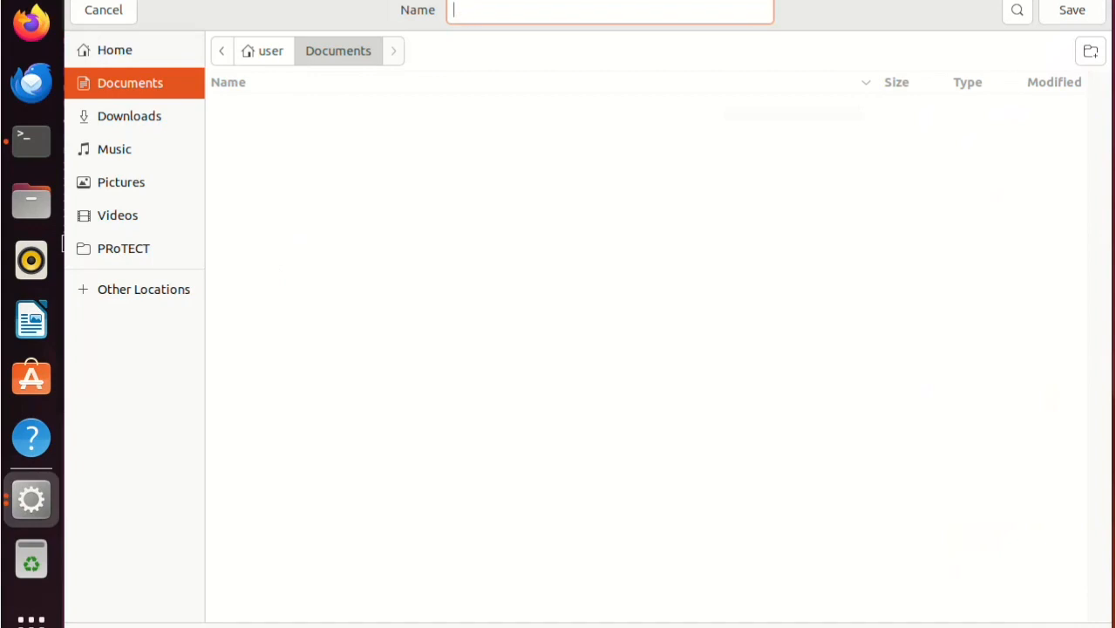
pyautogui.write('ct_DS_example')
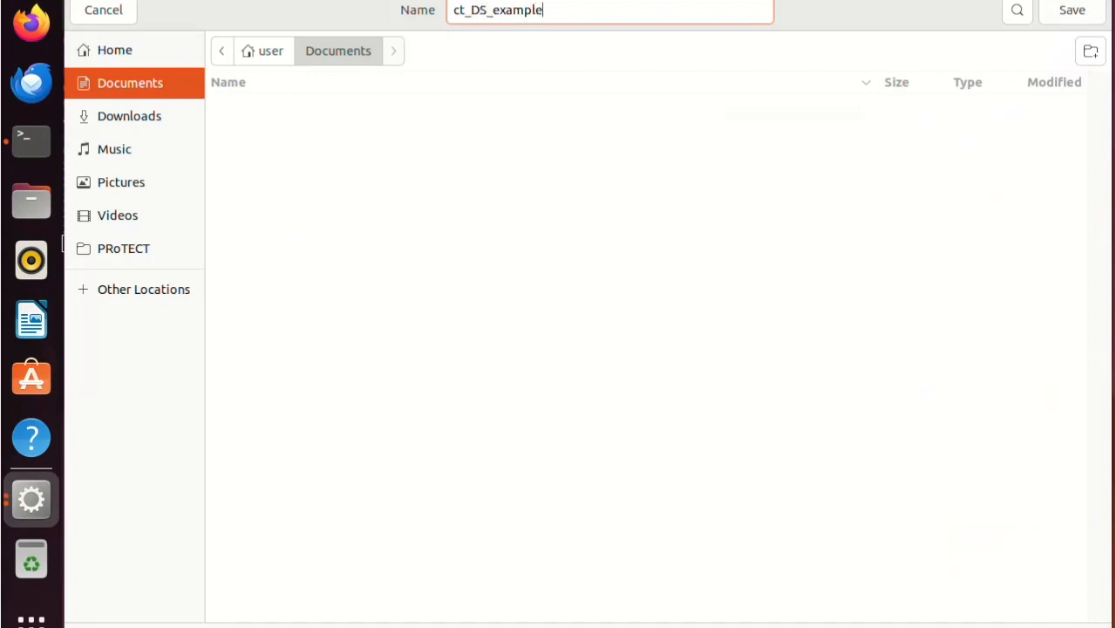
pyautogui.press('Return')
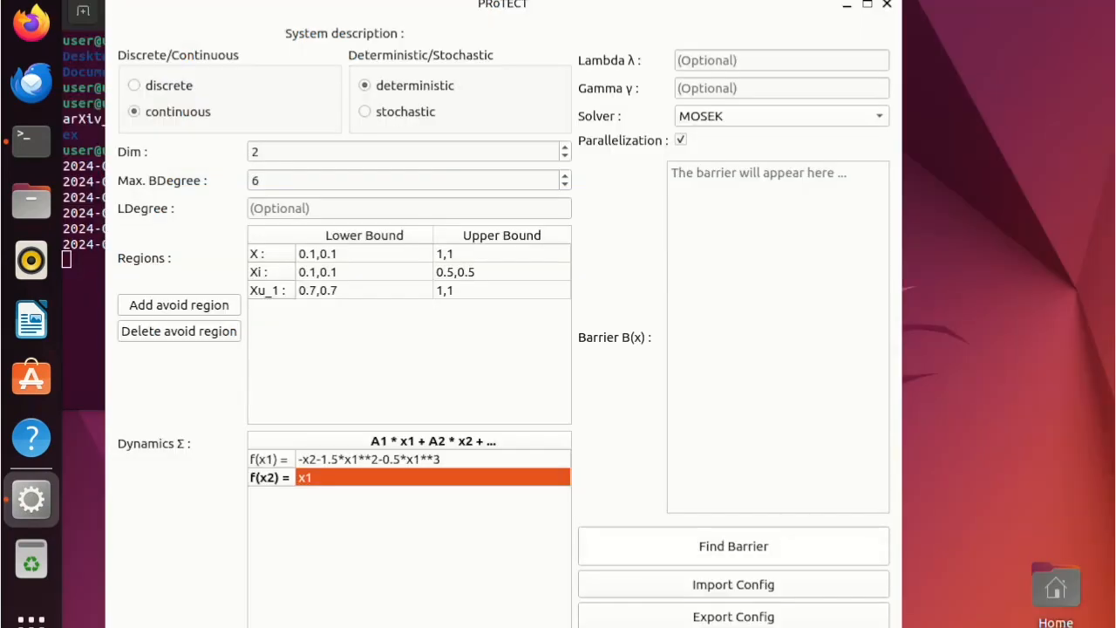
# Find the barrier for the configured system, and clear the resulting Lambda, Gamma and barrier values.
pyautogui.click(734, 546)
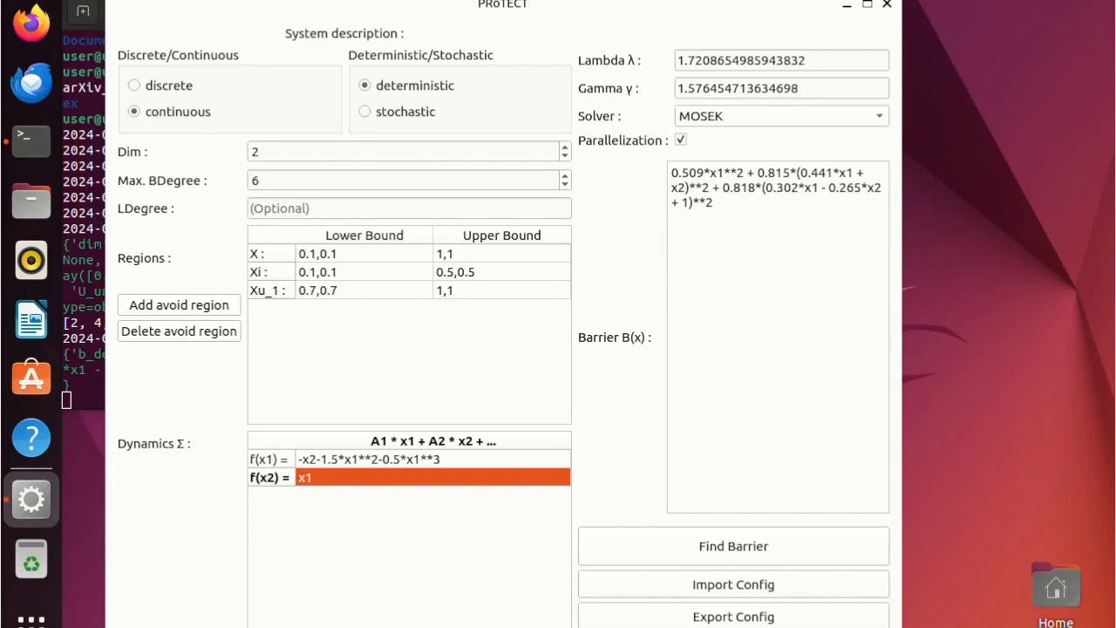
pyautogui.click(807, 60)
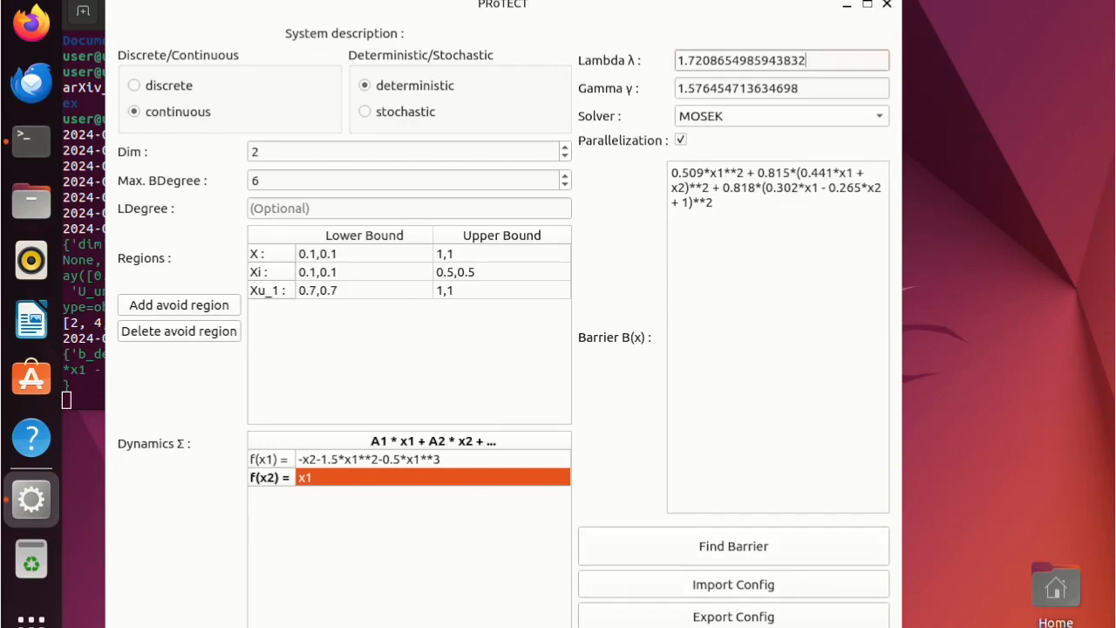
pyautogui.hotkey('ctrl', 'a')
pyautogui.press('BackSpace')
pyautogui.click(801, 88)
pyautogui.moveTo(678, 89); pyautogui.dragTo(801, 89)
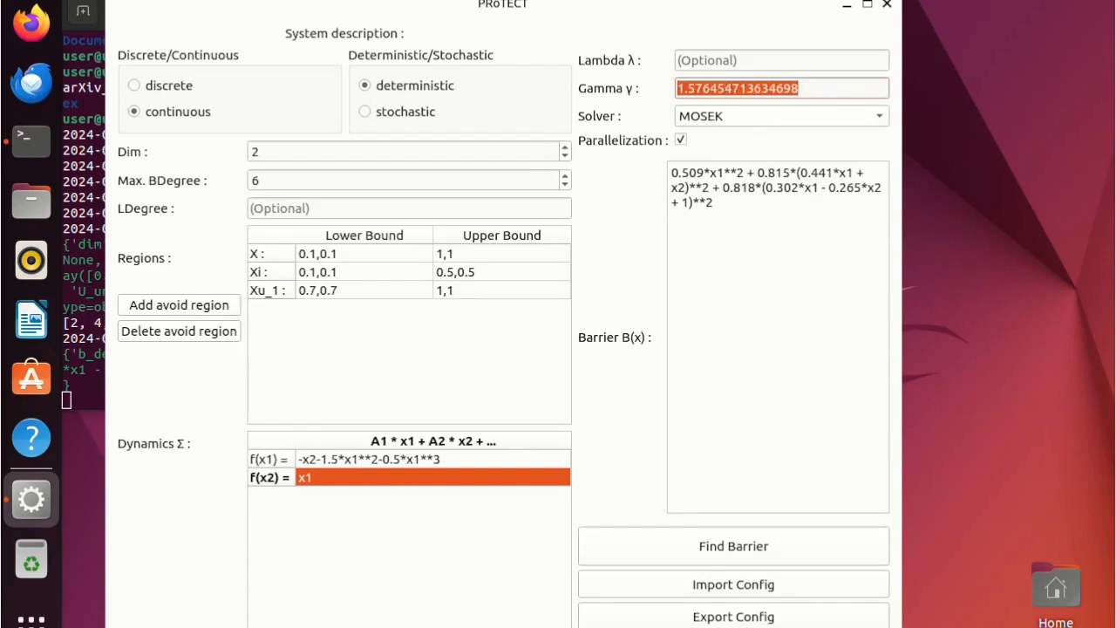
pyautogui.press('BackSpace')
pyautogui.click(741, 202)
pyautogui.hotkey('ctrl', 'a')
pyautogui.press('BackSpace')
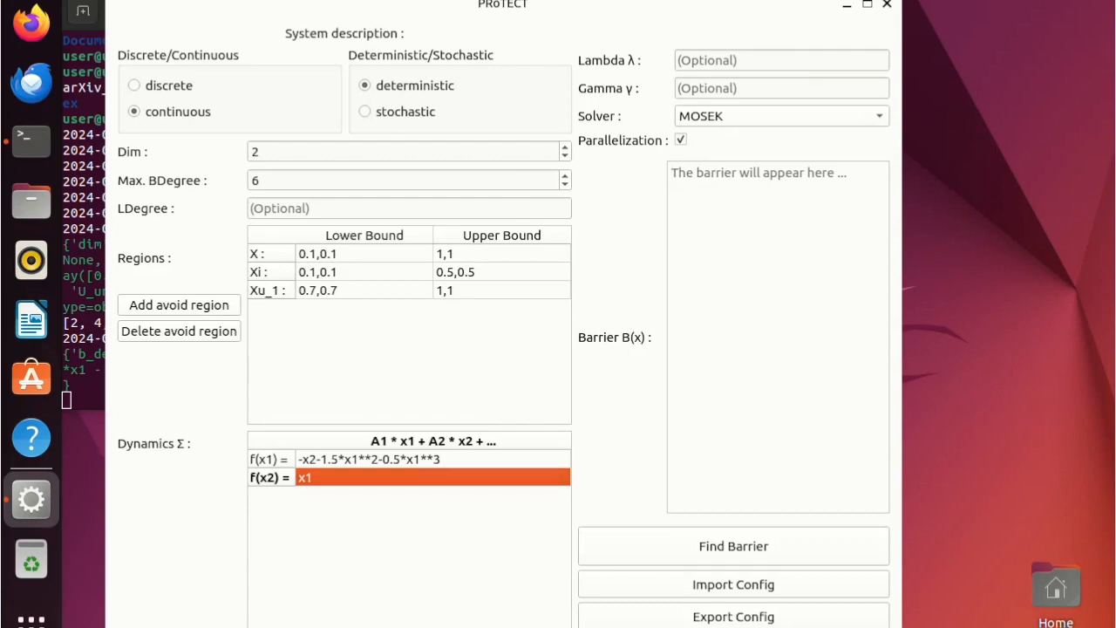
# Clear the dynamics expressions for f(x1) and f(x2).
pyautogui.doubleClick(349, 478)
pyautogui.press('BackSpace')
pyautogui.doubleClick(349, 459)
pyautogui.press('BackSpace')
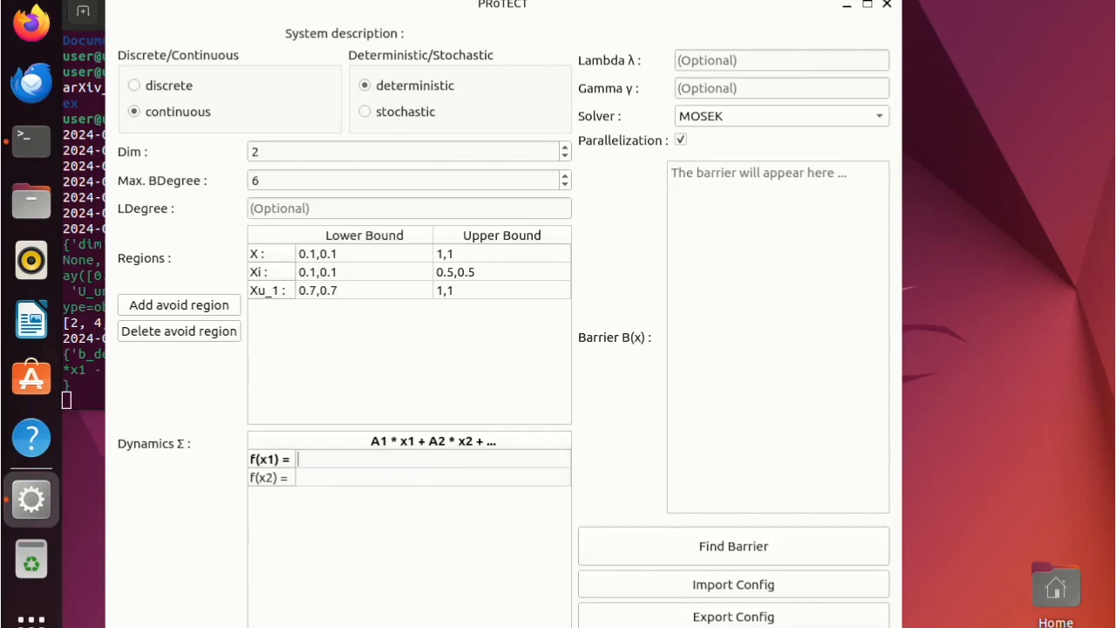
# Clear the lower and upper bounds of the X, Xi and Xu_1 regions.
pyautogui.doubleClick(471, 291)
pyautogui.press('BackSpace')
pyautogui.doubleClick(349, 290)
pyautogui.press('BackSpace')
pyautogui.doubleClick(349, 272)
pyautogui.press('BackSpace')
pyautogui.doubleClick(471, 272)
pyautogui.press('BackSpace')
pyautogui.click(471, 254)
pyautogui.doubleClick(471, 253)
pyautogui.press('BackSpace')
pyautogui.doubleClick(349, 253)
pyautogui.press('BackSpace')
pyautogui.click(367, 349)
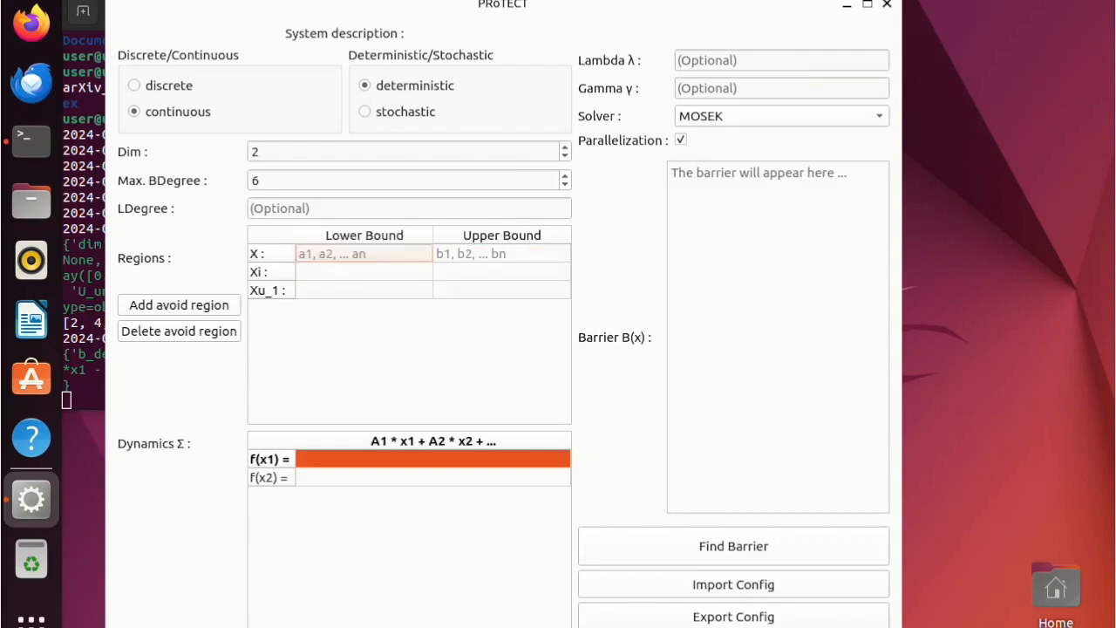
# Import the ct_DS_example configuration from Documents and find the barrier for it.
pyautogui.click(734, 584)
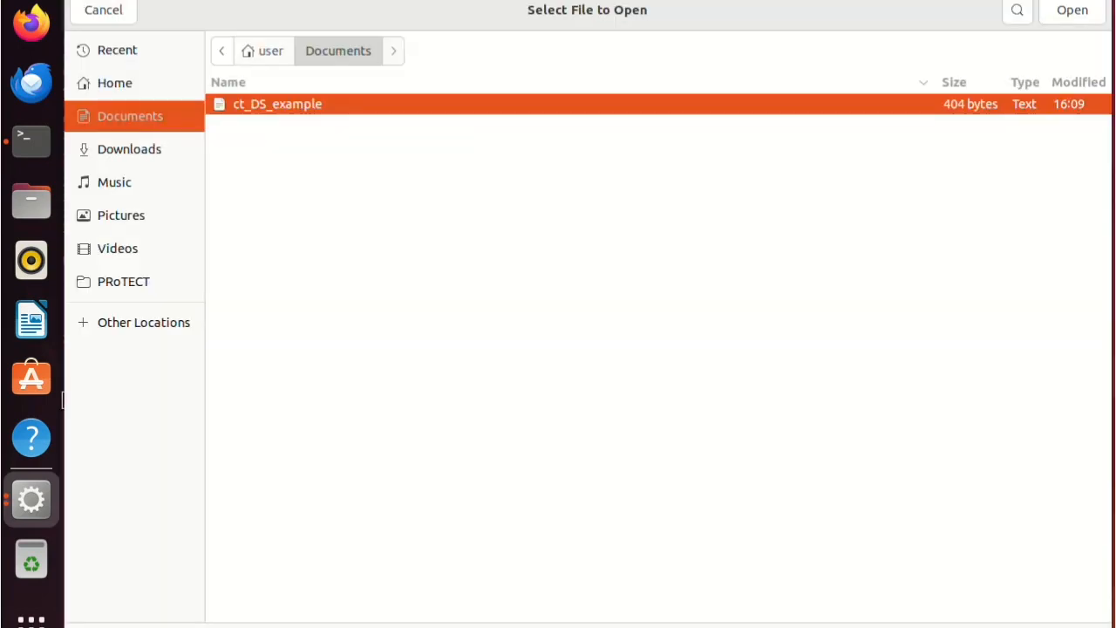
pyautogui.press('Return')
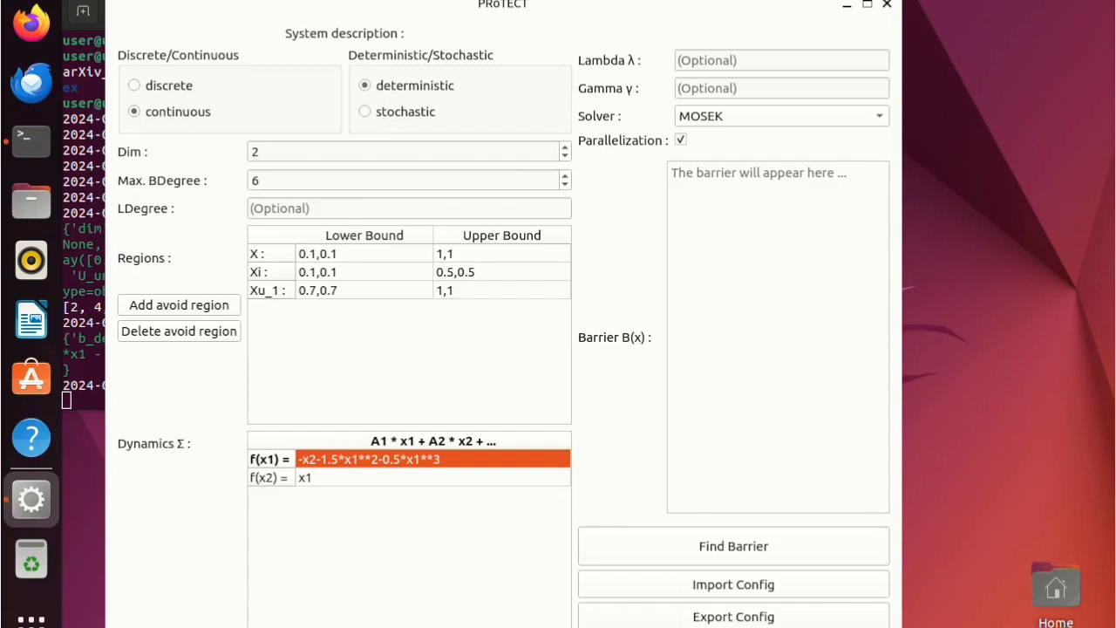
pyautogui.click(733, 546)
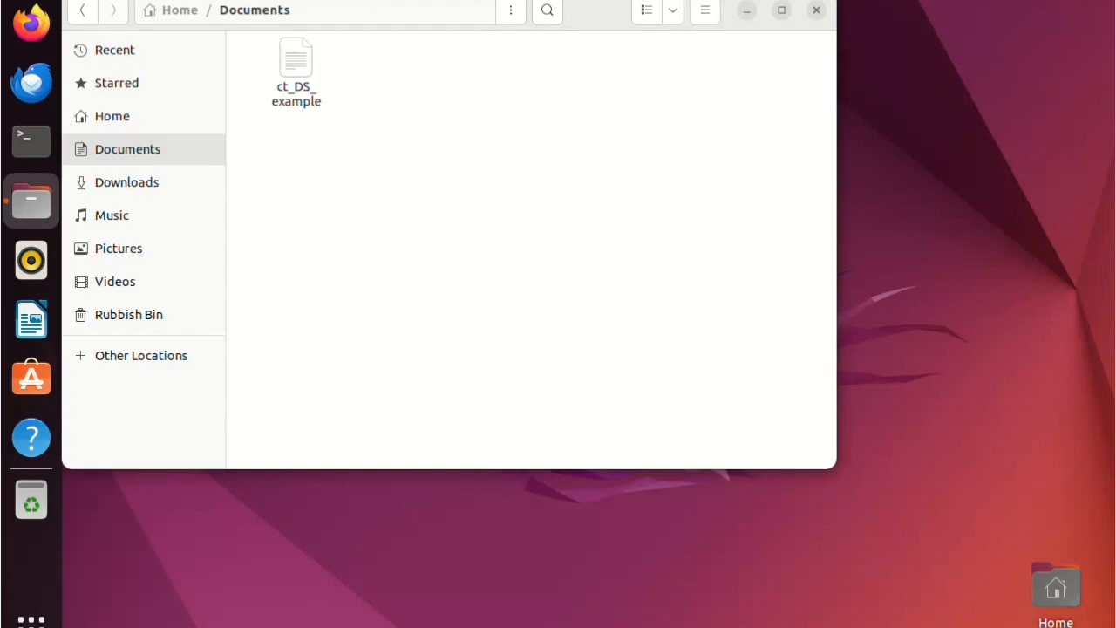
# Open the ct_DS_example file from Documents and examine its mode, dimension, degree, solver, gam and lam entries.
pyautogui.click(297, 71)
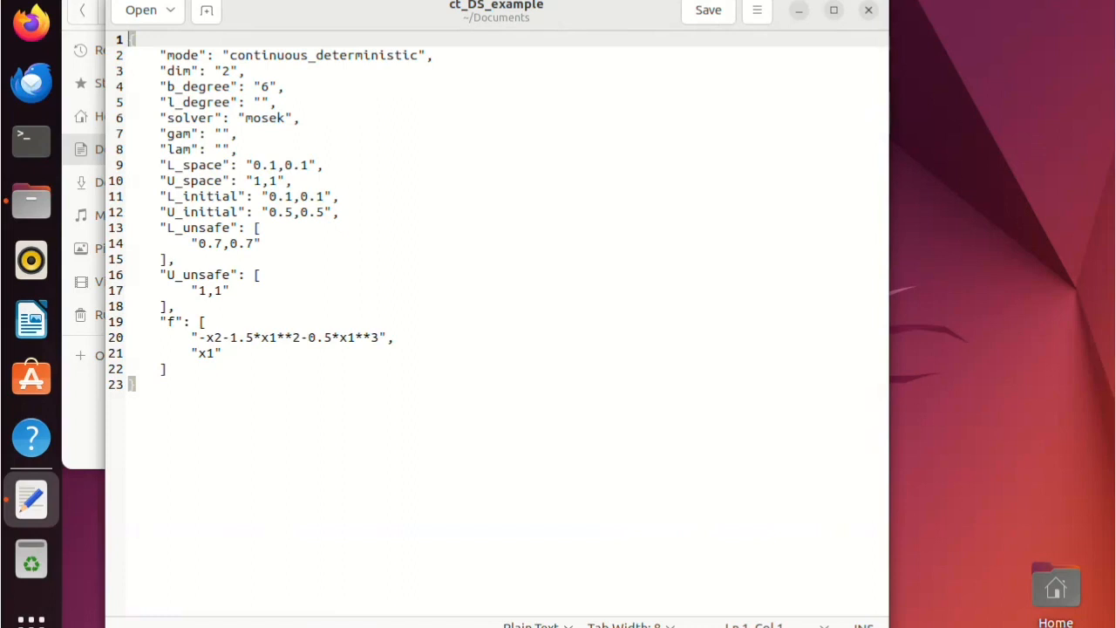
pyautogui.moveTo(229, 55); pyautogui.dragTo(419, 55)
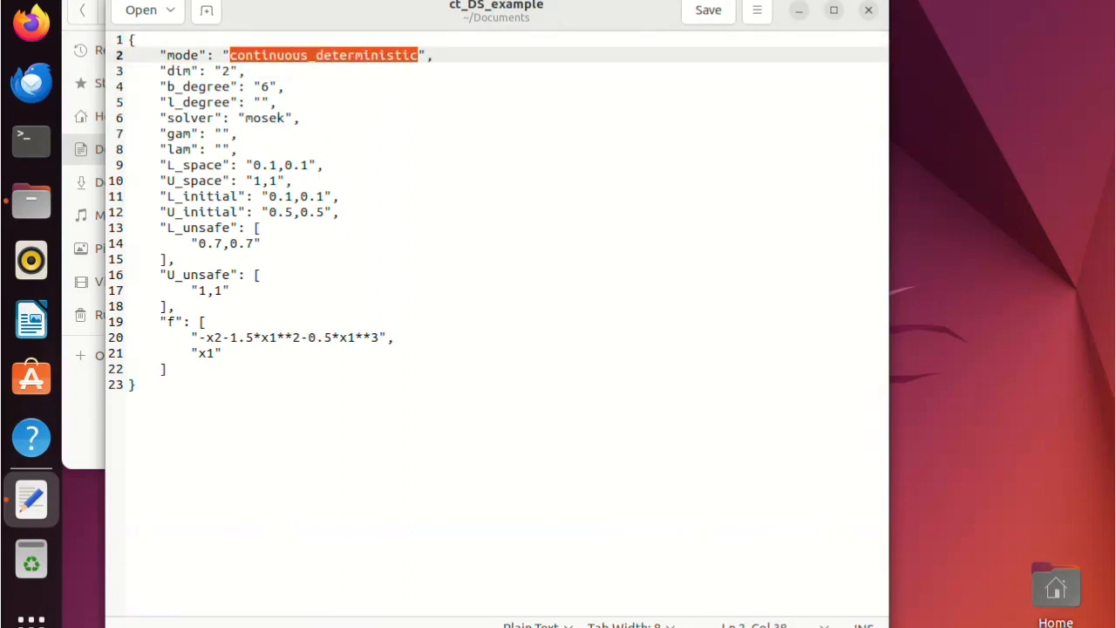
pyautogui.click(223, 86)
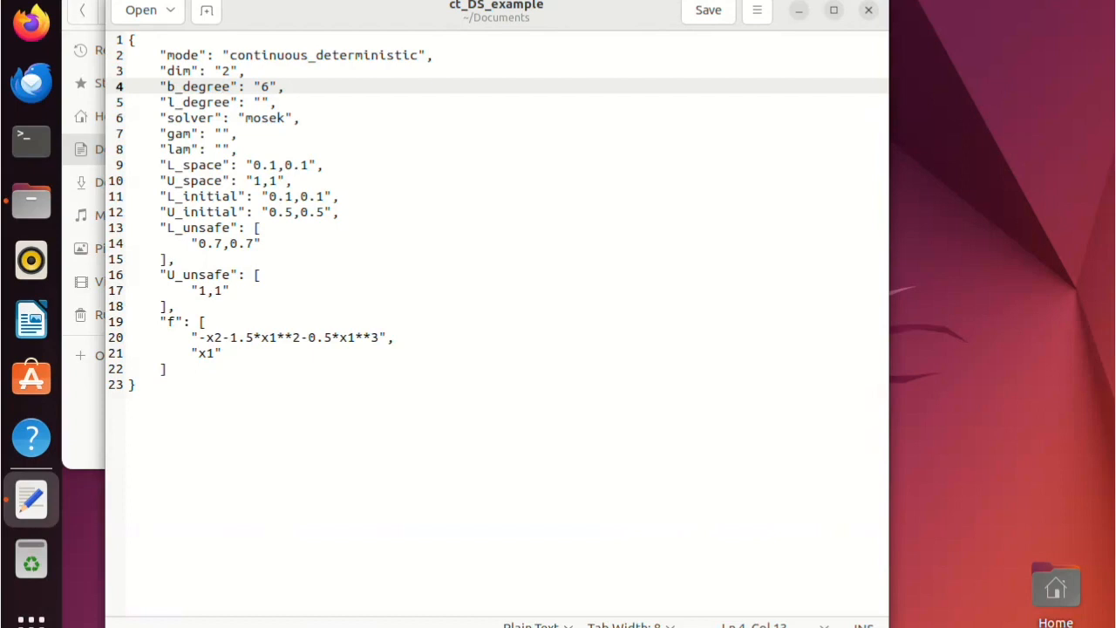
pyautogui.click(199, 71)
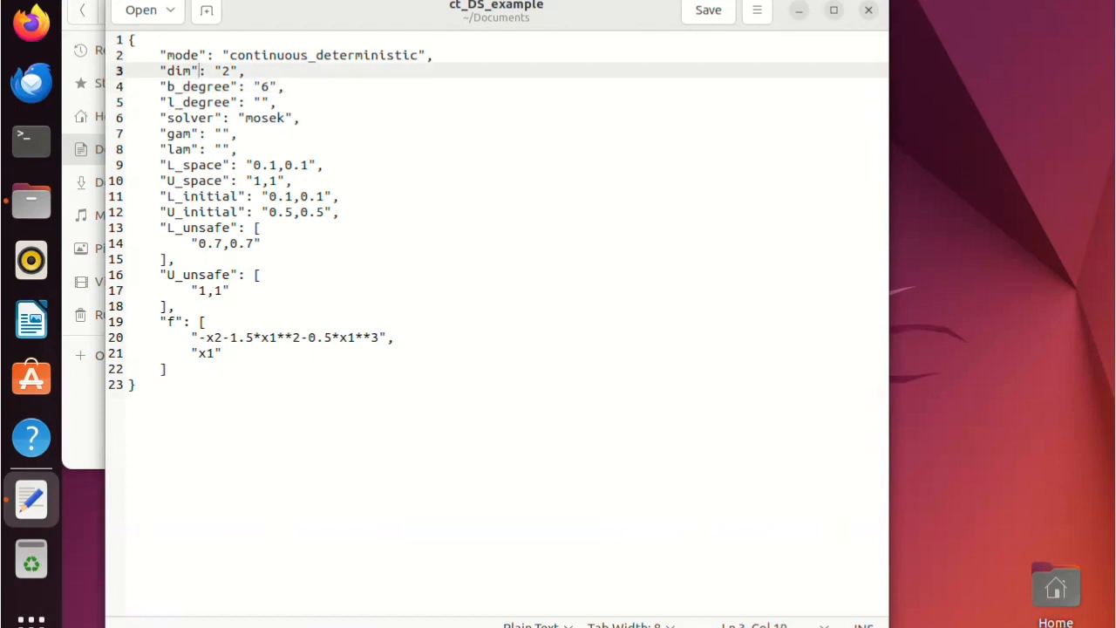
pyautogui.click(199, 87)
pyautogui.click(231, 102)
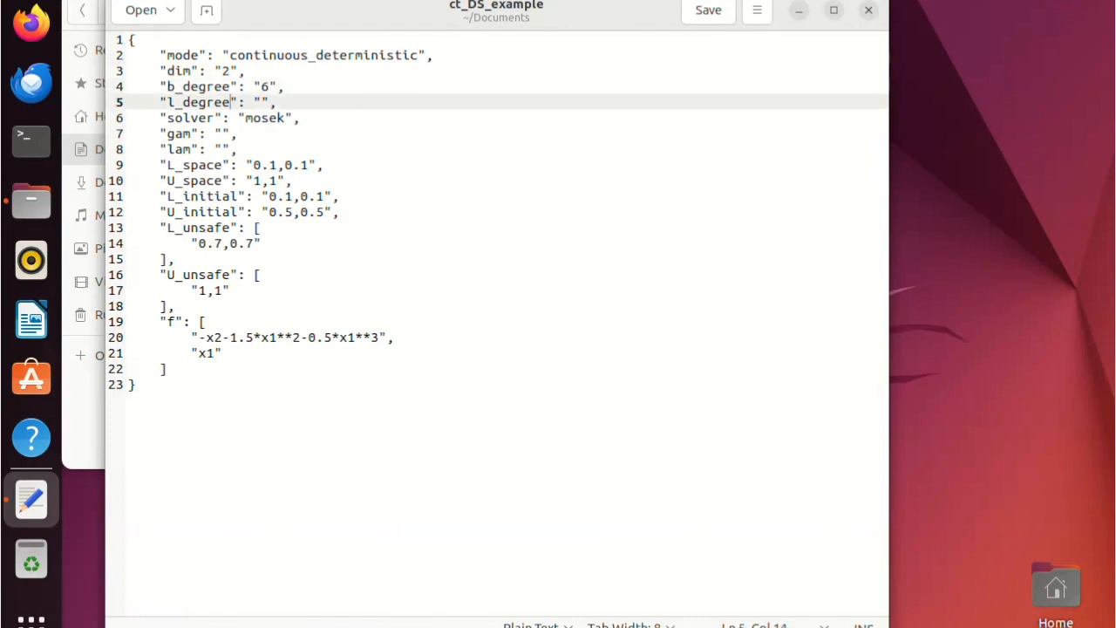
pyautogui.click(246, 118)
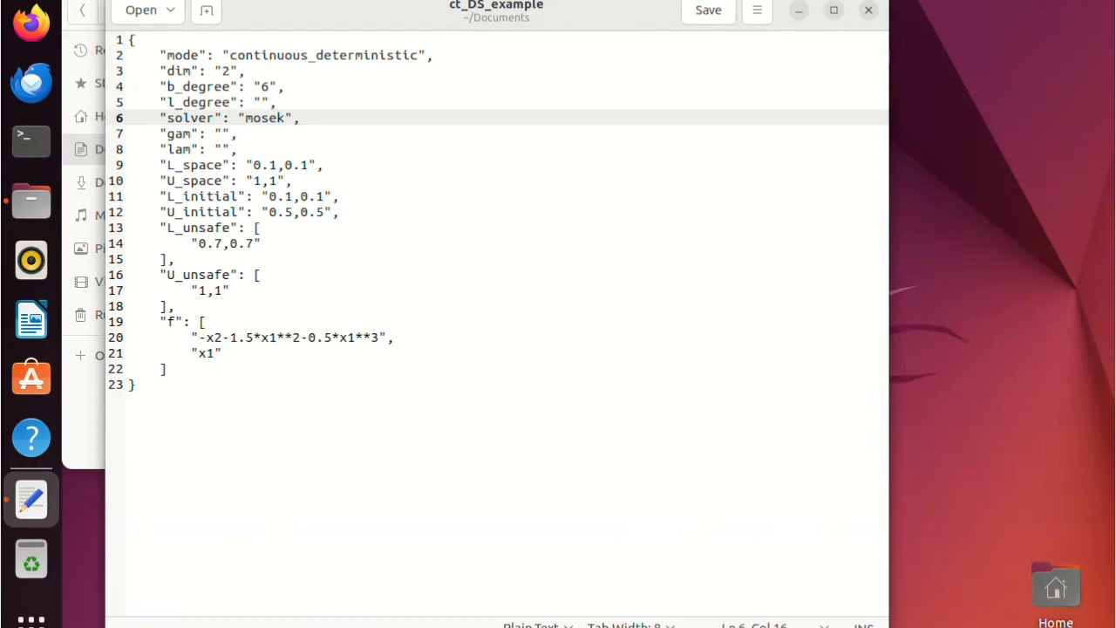
pyautogui.click(231, 133)
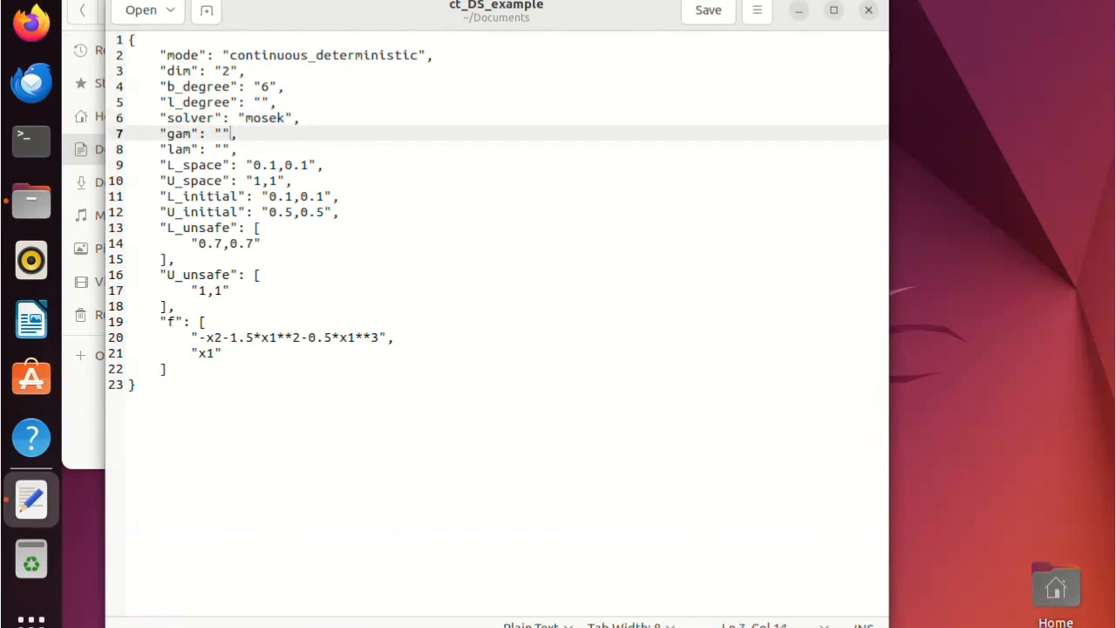
pyautogui.click(231, 149)
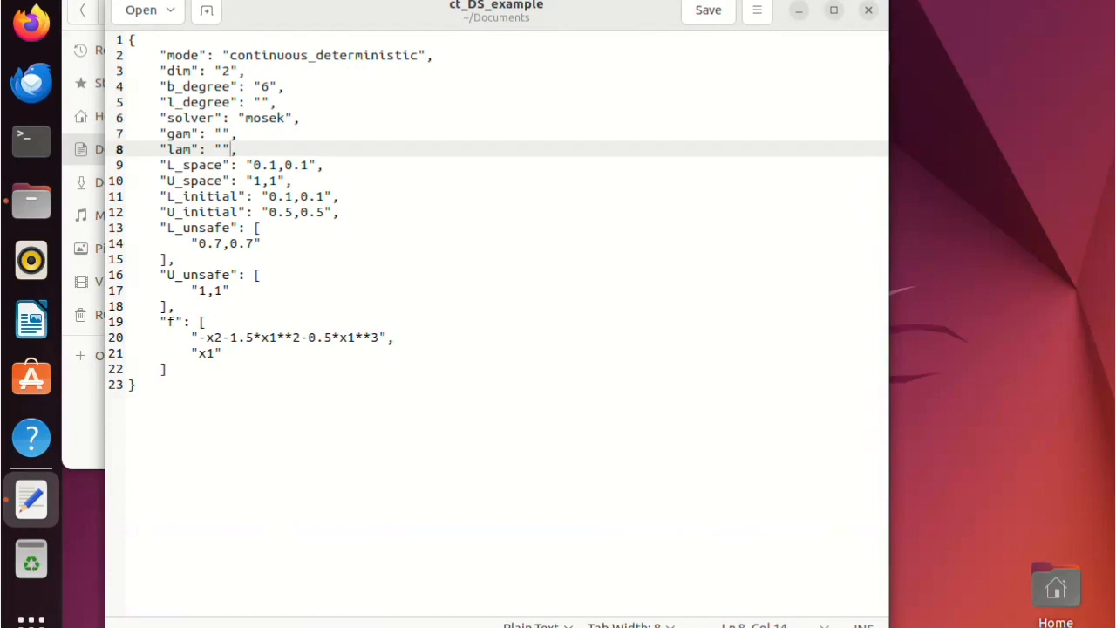
# Examine the space, initial and unsafe region bounds and the f dynamics entries in ct_DS_example, and close the file.
pyautogui.click(231, 196)
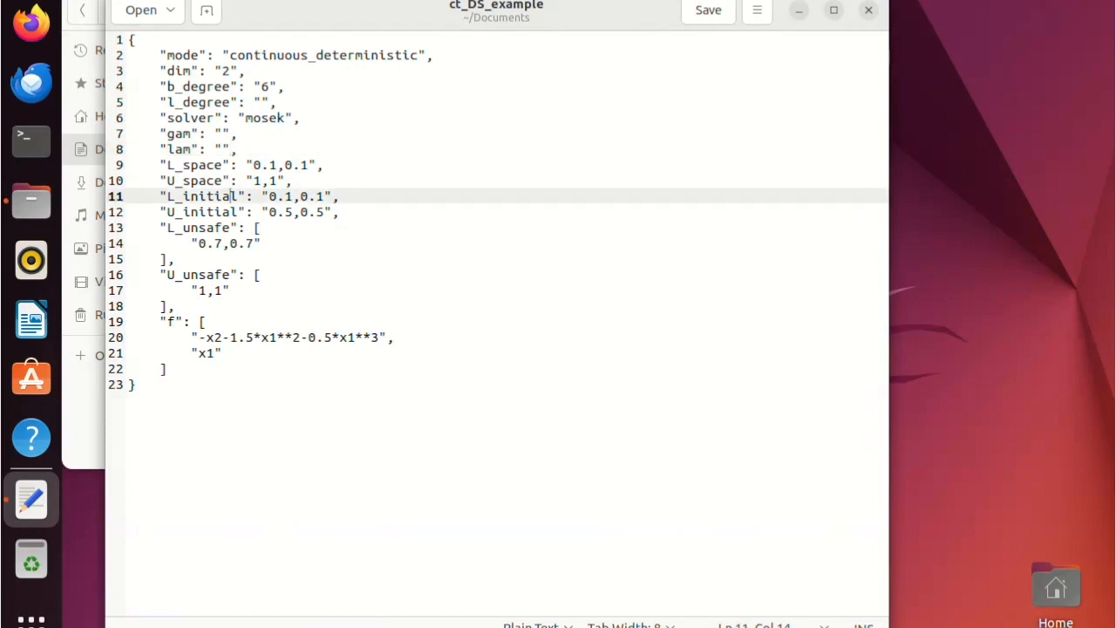
pyautogui.click(231, 181)
pyautogui.click(238, 212)
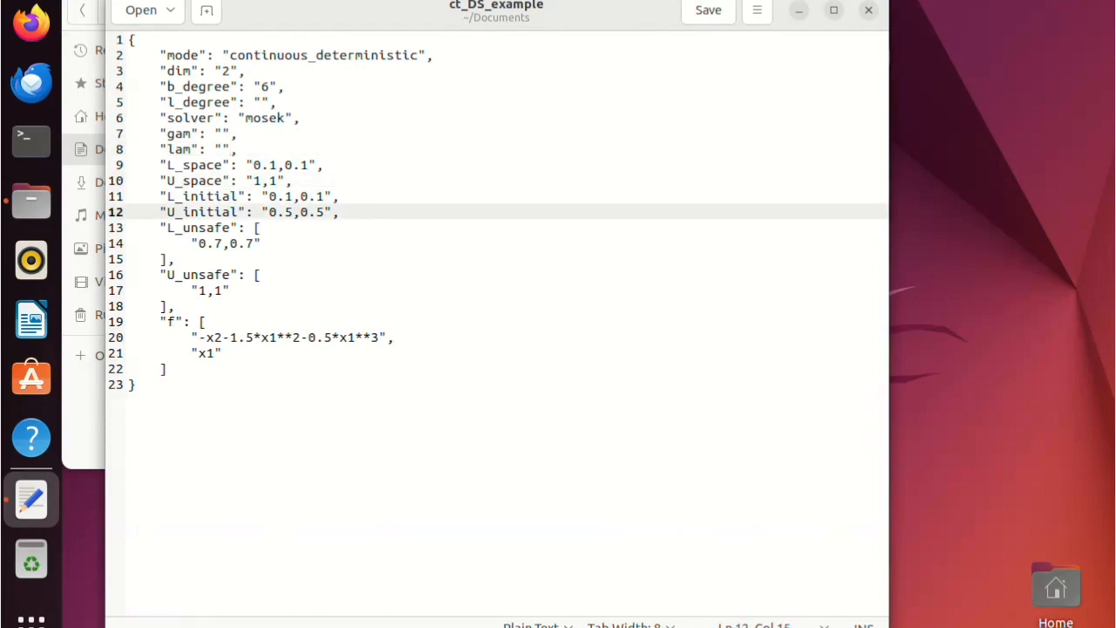
pyautogui.click(238, 227)
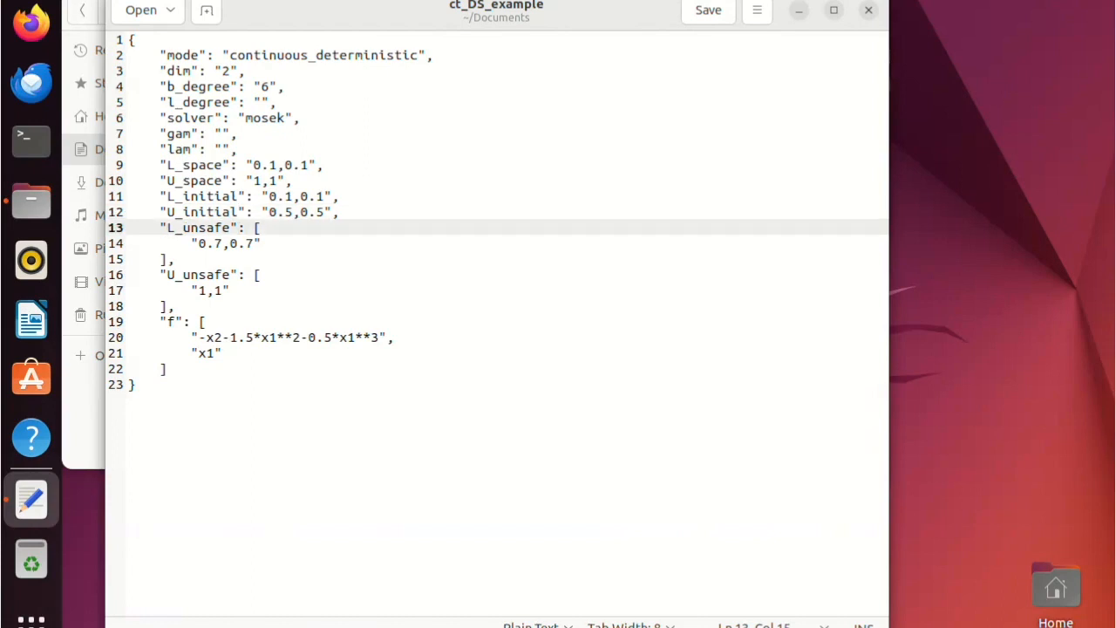
pyautogui.click(176, 259)
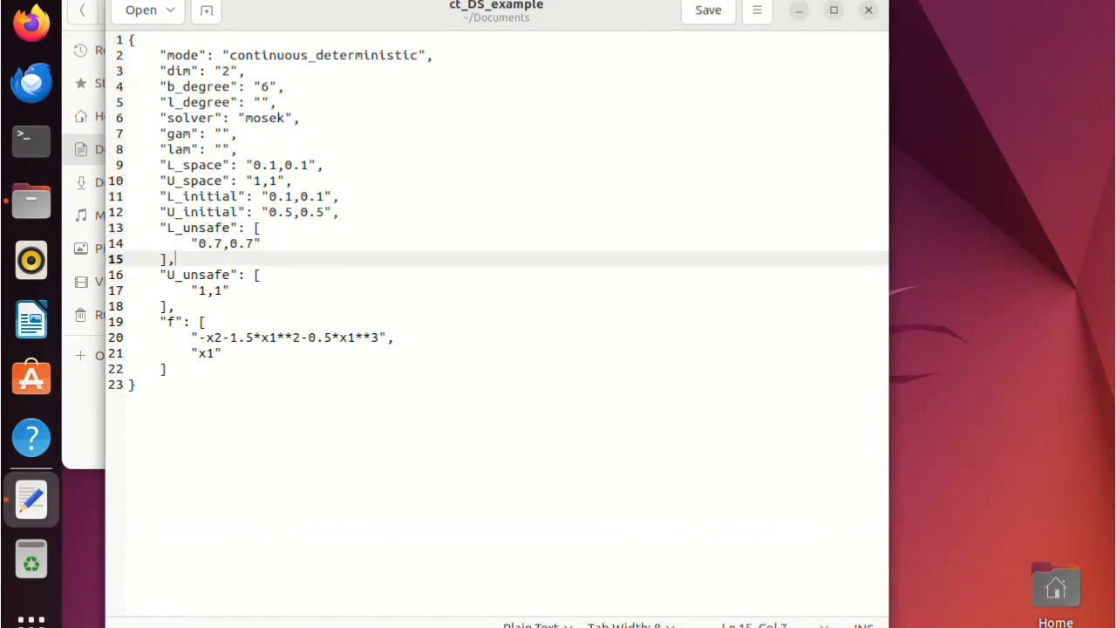
pyautogui.click(176, 307)
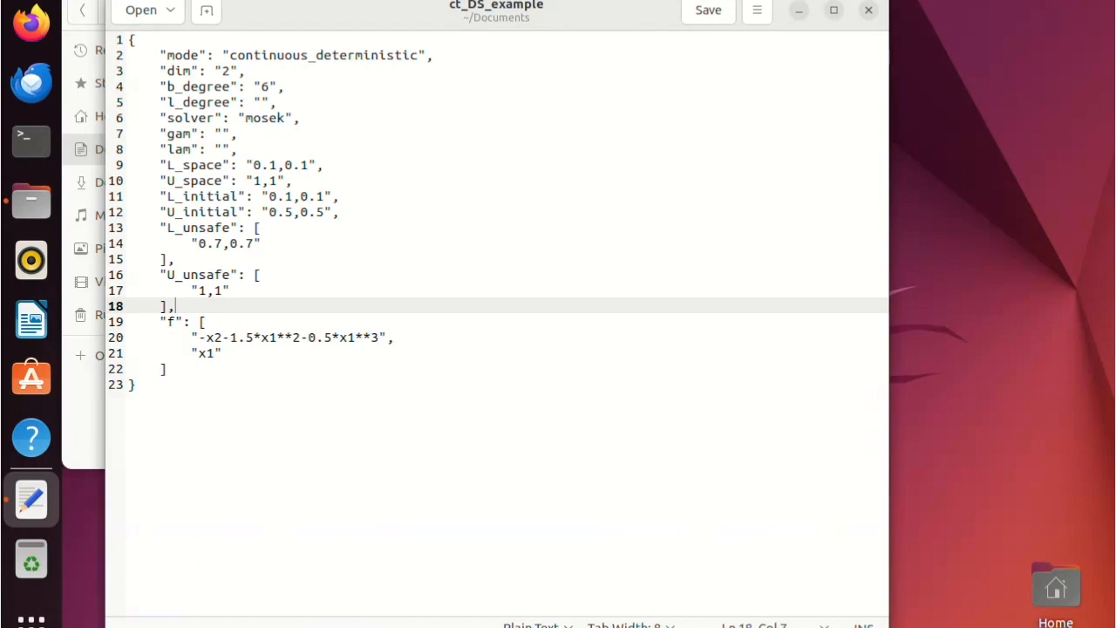
pyautogui.click(207, 322)
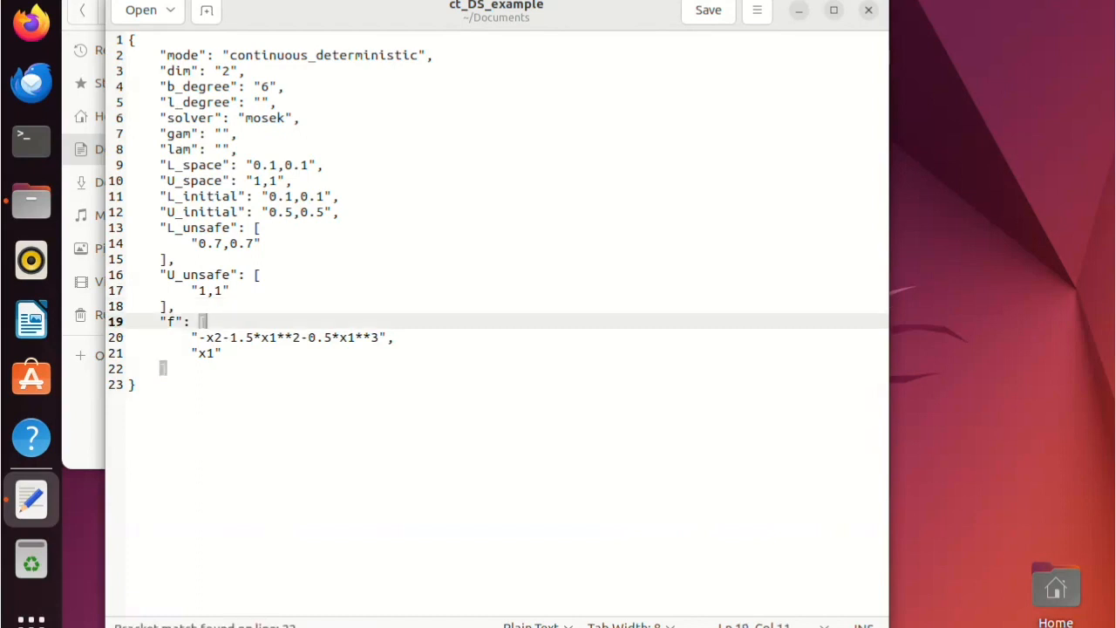
pyautogui.click(136, 385)
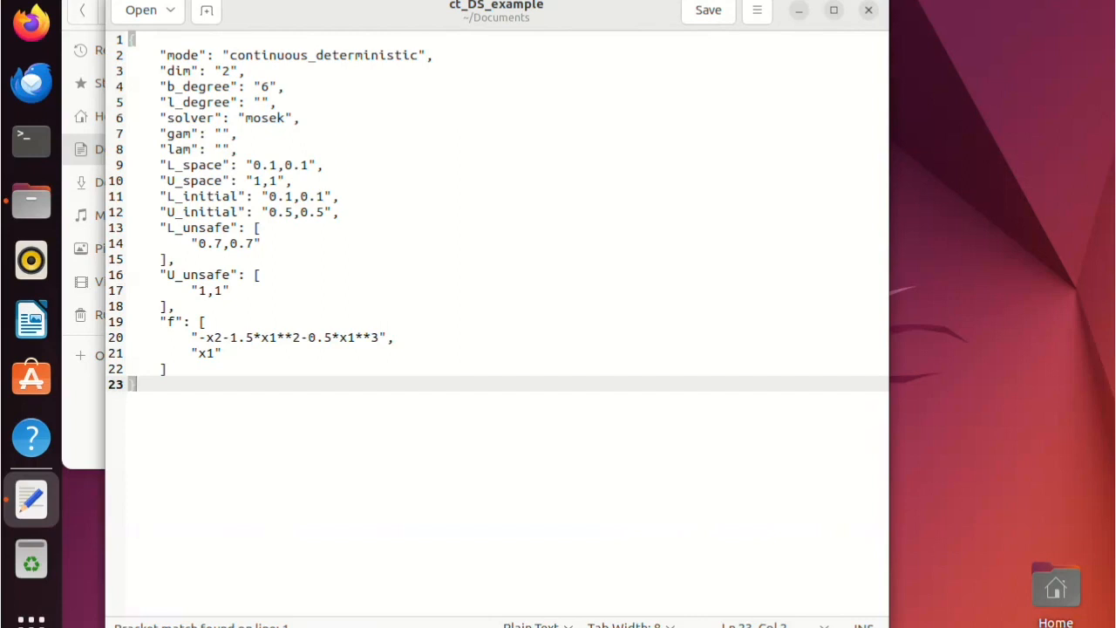
pyautogui.click(869, 10)
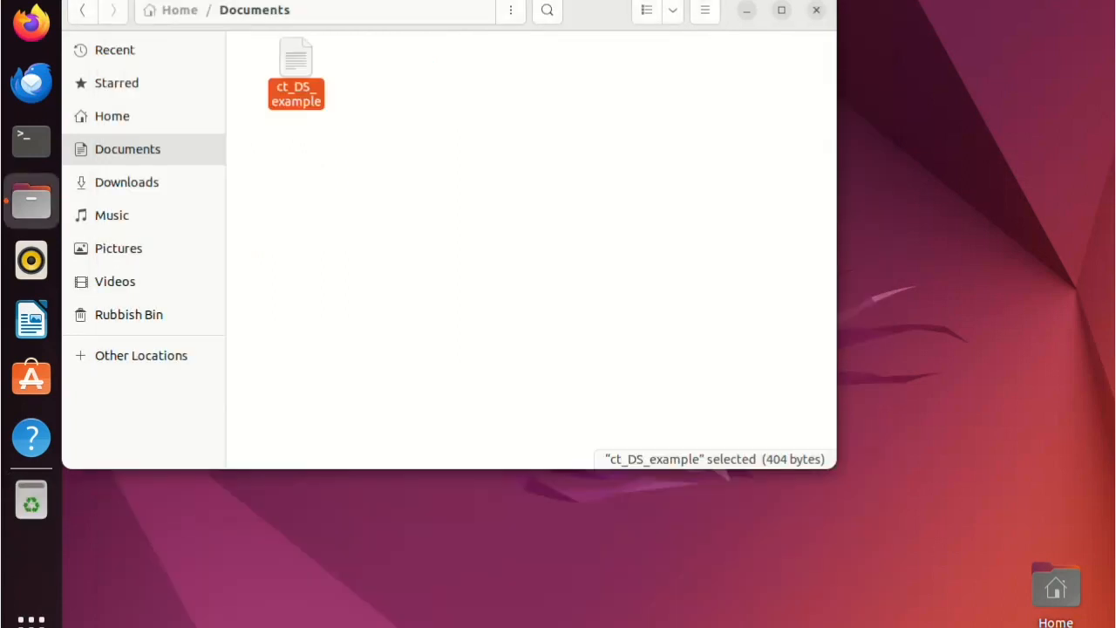